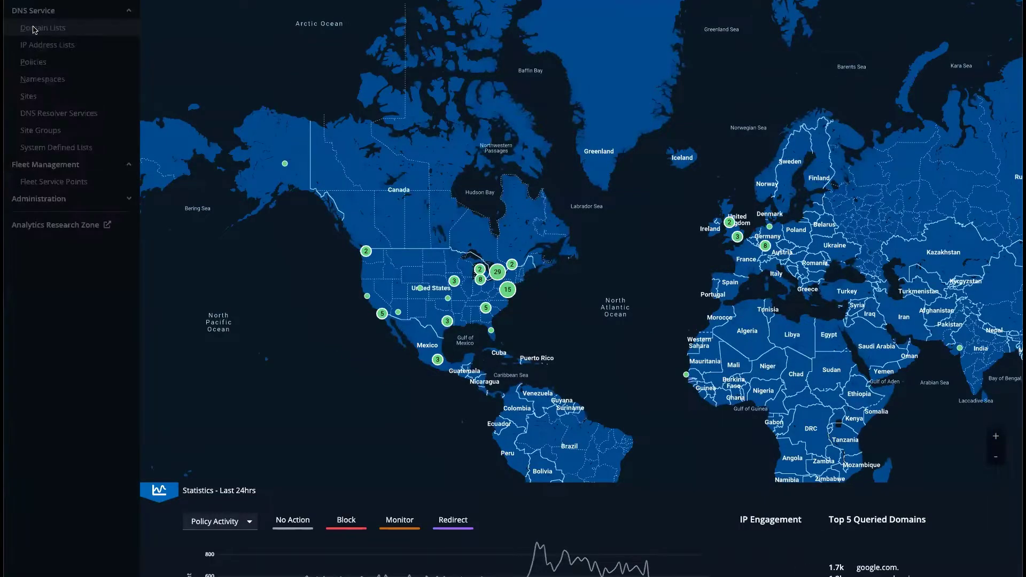
Step: Open the AWS US East Cloud Resolver domain list's details and highlight its domain entries
left_click(32, 28)
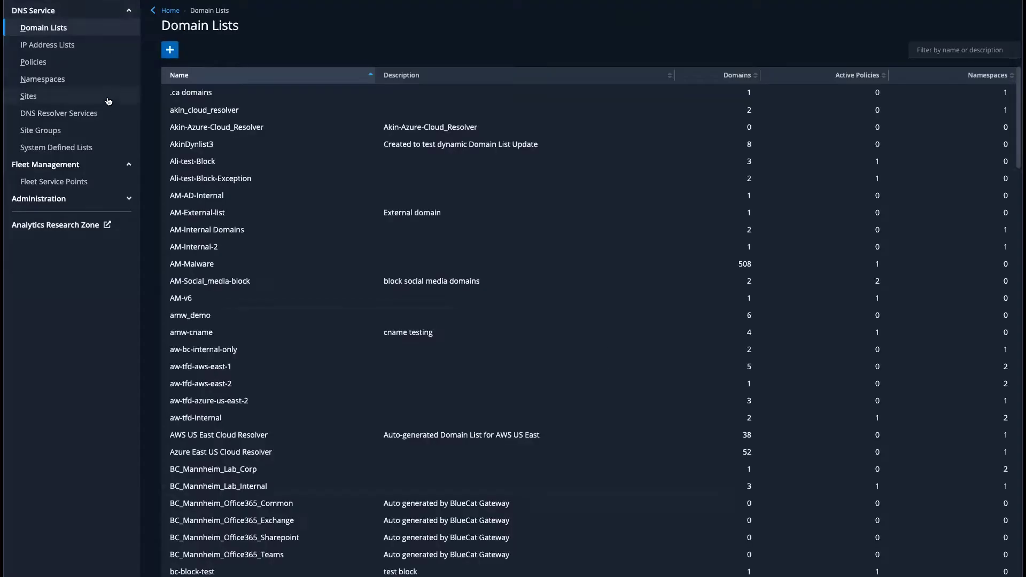
scroll(188, 383, "down", 2)
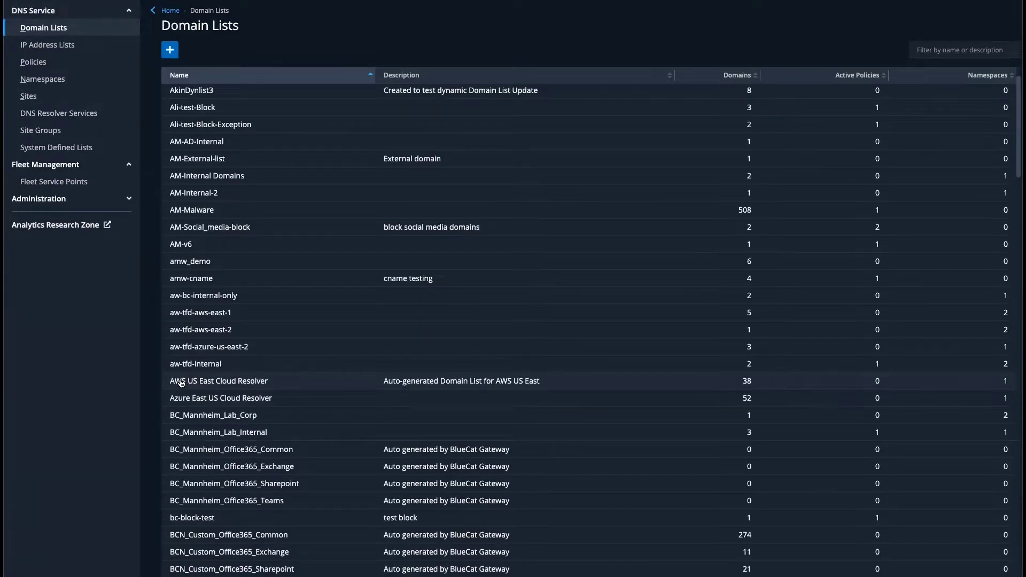
left_click(183, 382)
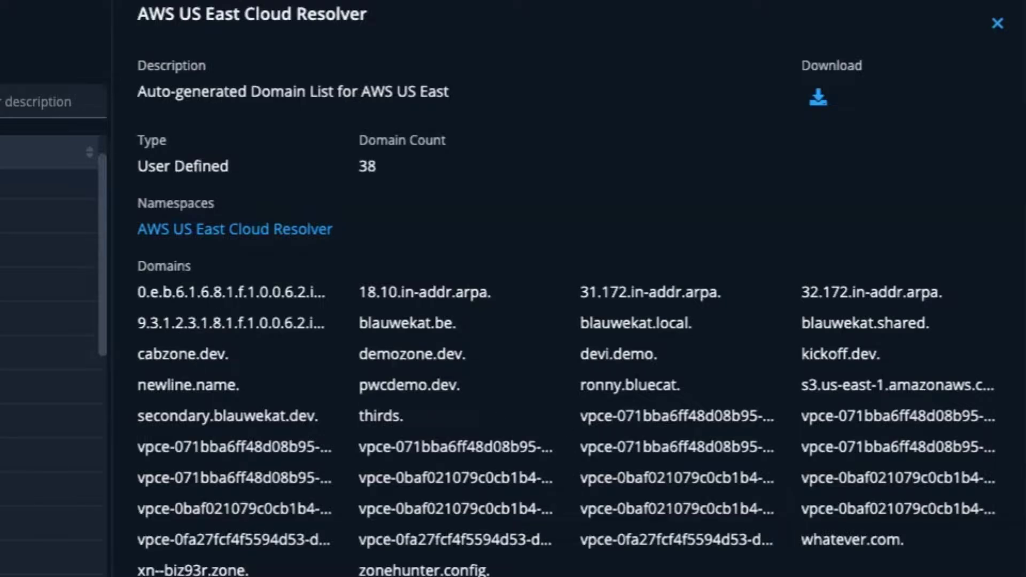
left_click_drag(762, 539, 64, 293)
left_click(64, 293)
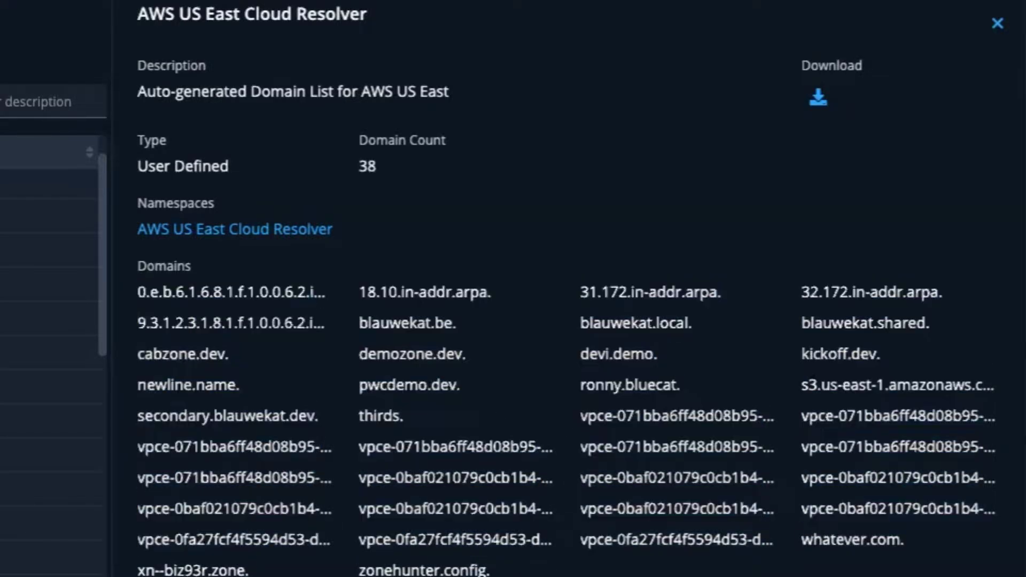
Step: Open the AWS US East Cloud Resolver namespace and highlight forwarder 10.200.200.7
left_click(186, 229)
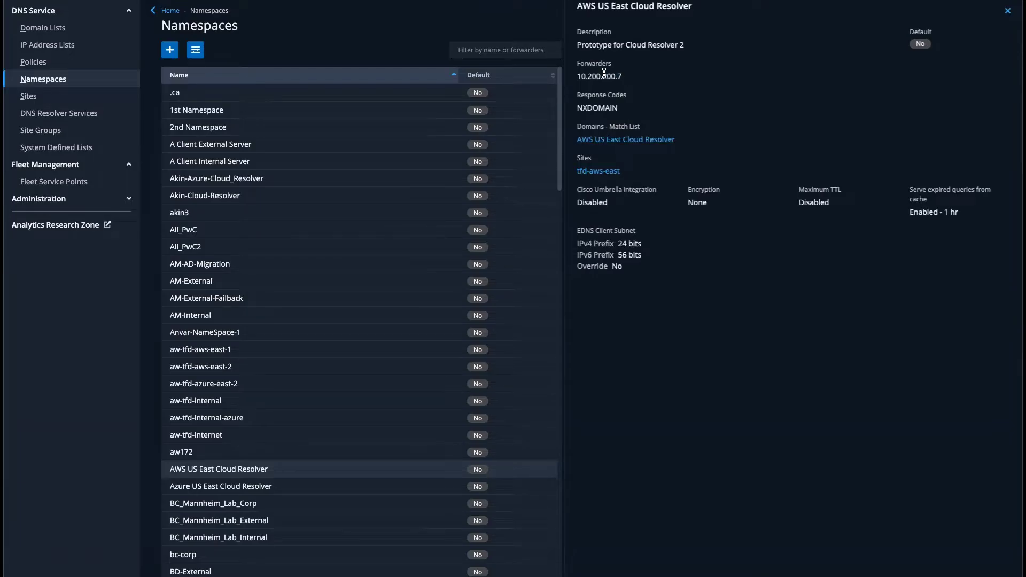
left_click_drag(623, 77, 578, 75)
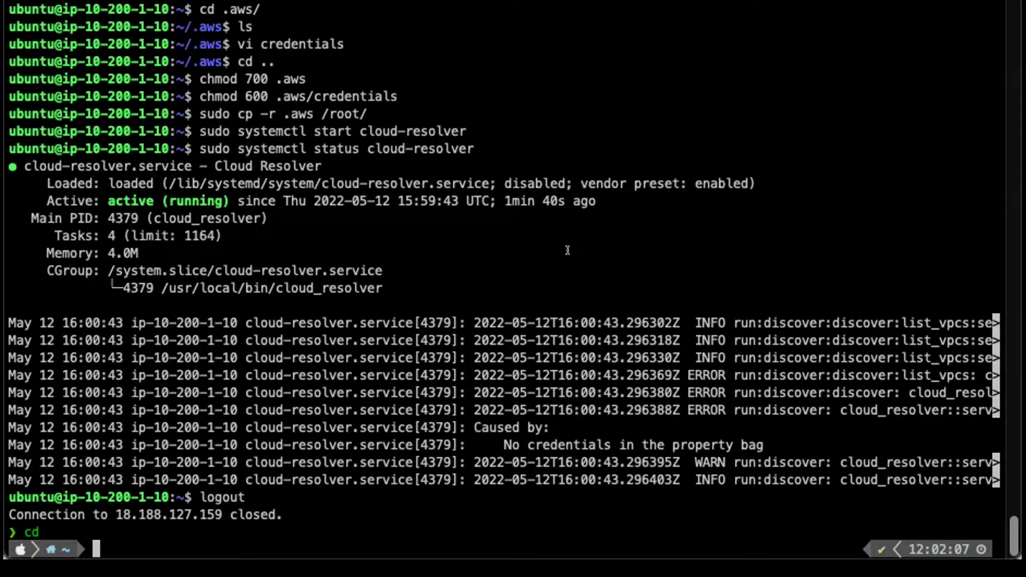
type("dig @")
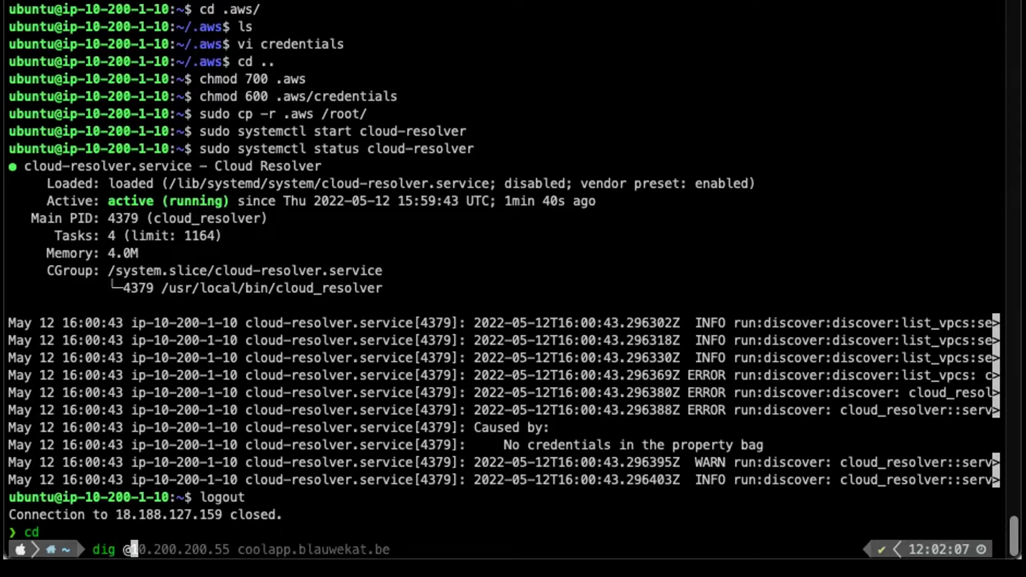
type("10.200.200")
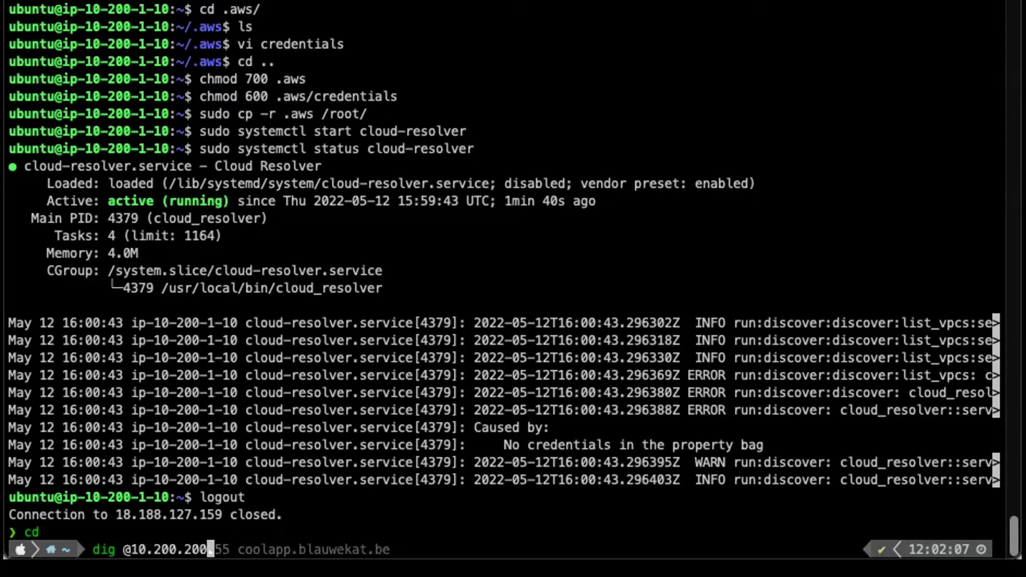
type(".55")
key("Right")
key("Return")
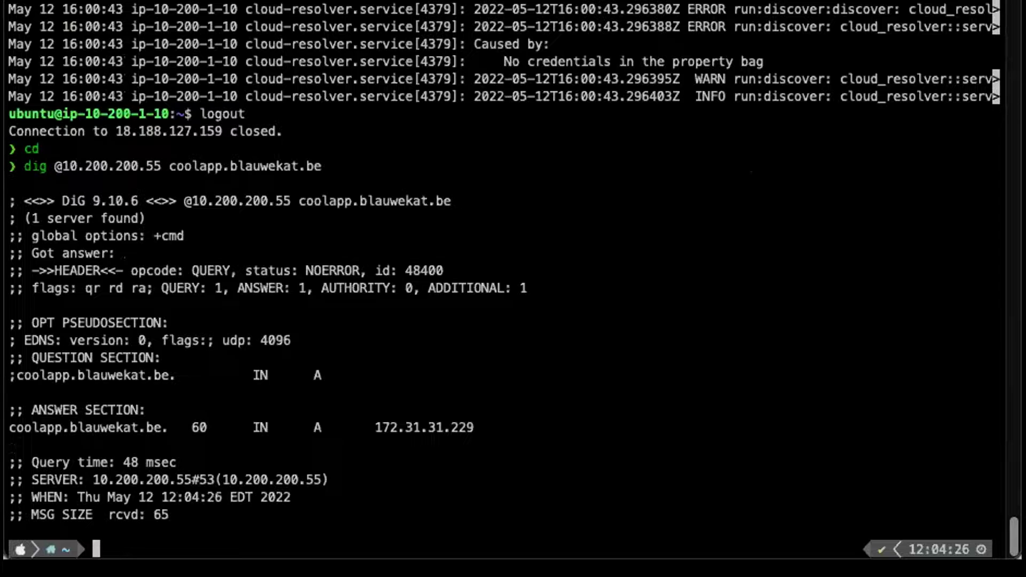
double_click(331, 270)
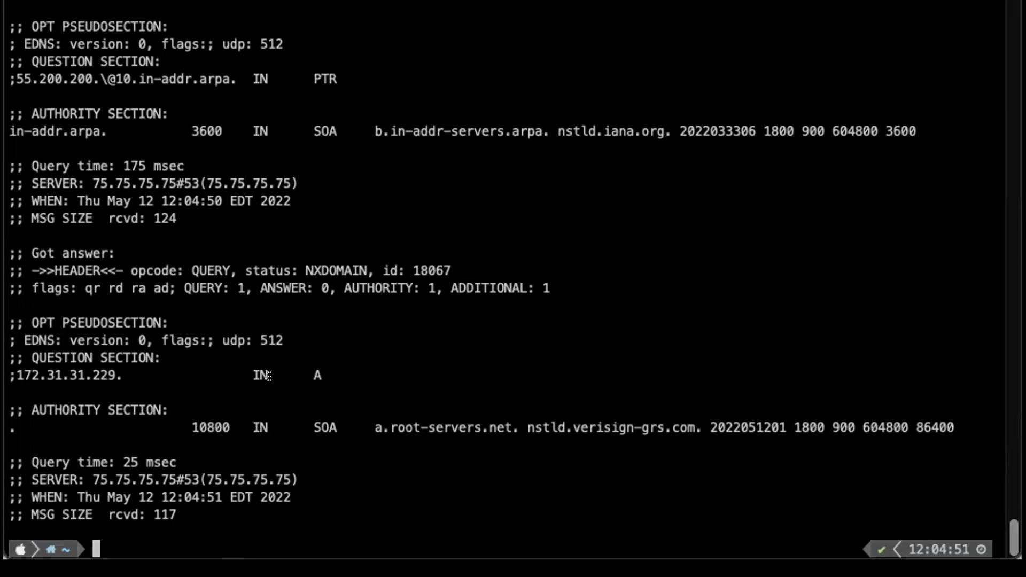
key("Up")
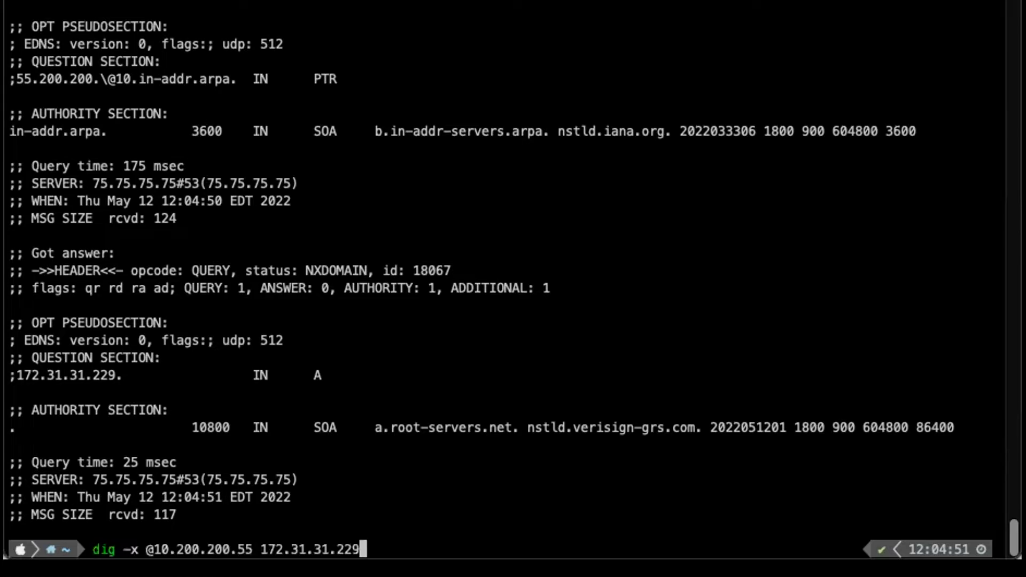
key("Left")
key("Left")
key("Left")
key("Left")
key("Left")
key("Left")
key("Left")
key("Left")
key("Left")
key("Left")
key("Left")
key("Left")
key("Left")
type("-x")
key("Left")
key("Left")
key("Left")
key("Left")
key("Left")
key("Left")
key("Left")
key("Left")
key("Left")
key("Left")
key("Left")
key("Left")
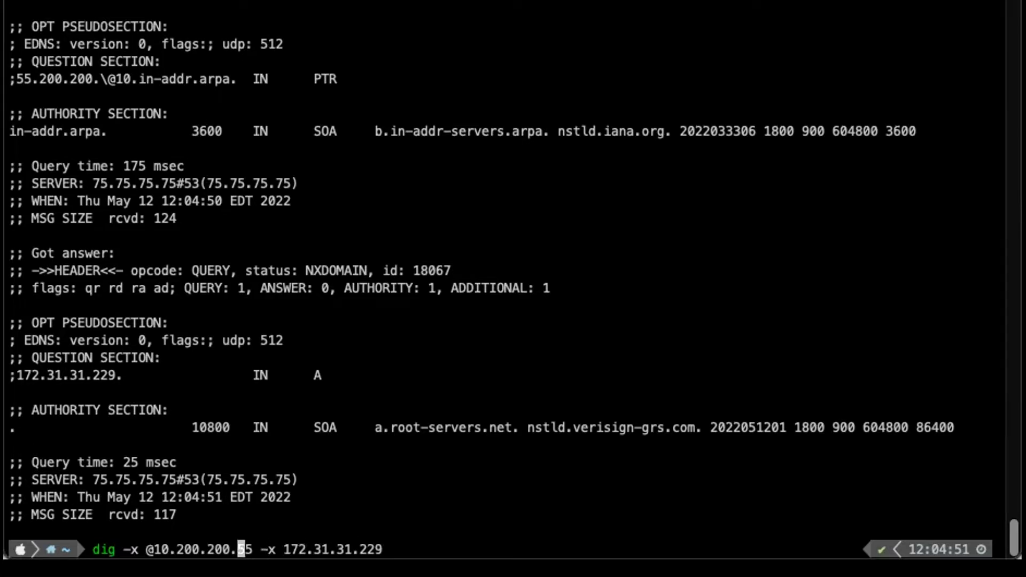
key("Left")
key("Left")
key("Left")
key("Left")
key("Left")
key("Left")
key("BackSpace")
key("BackSpace")
key("BackSpace")
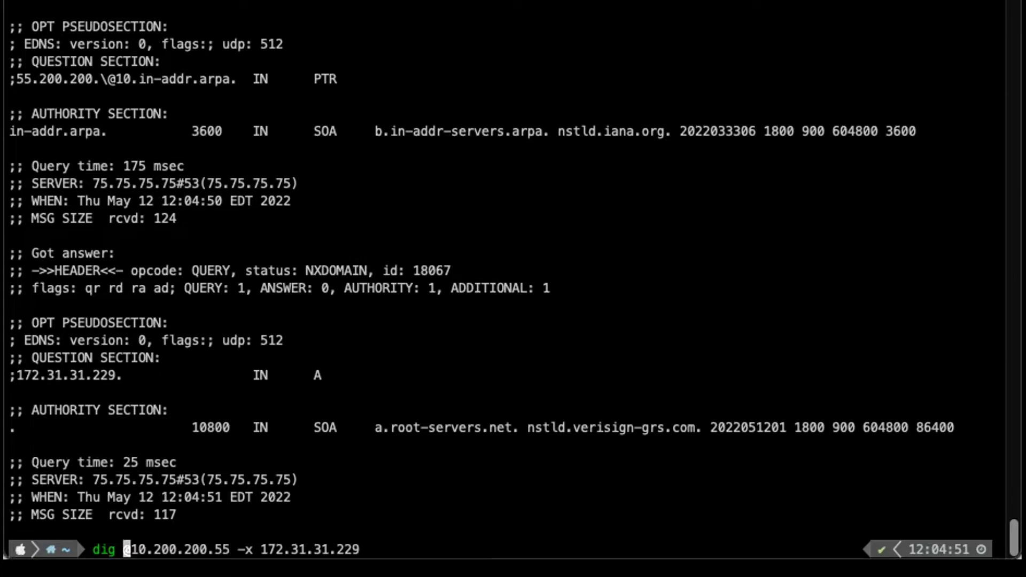
key("Return")
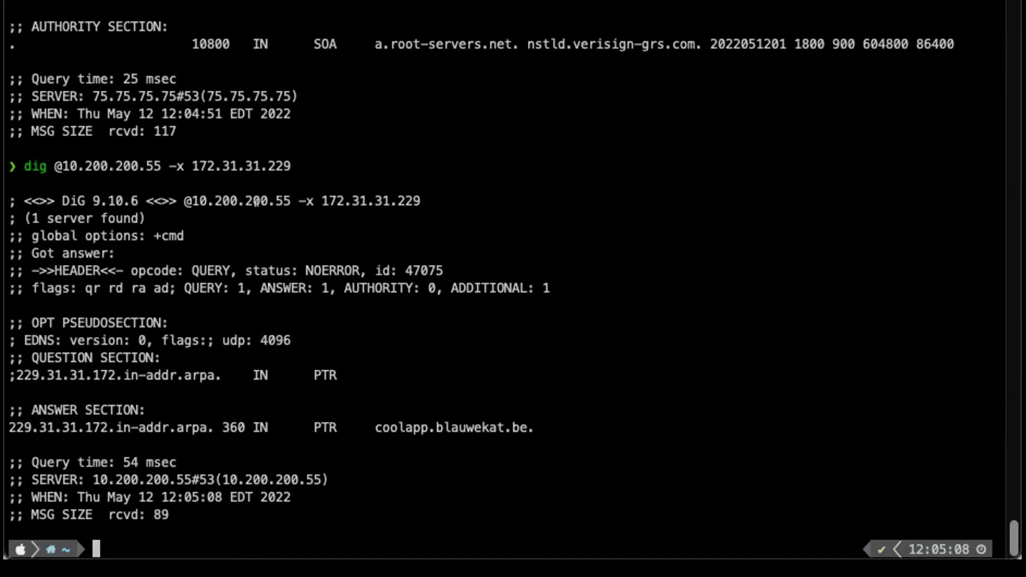
left_click_drag(320, 195, 412, 185)
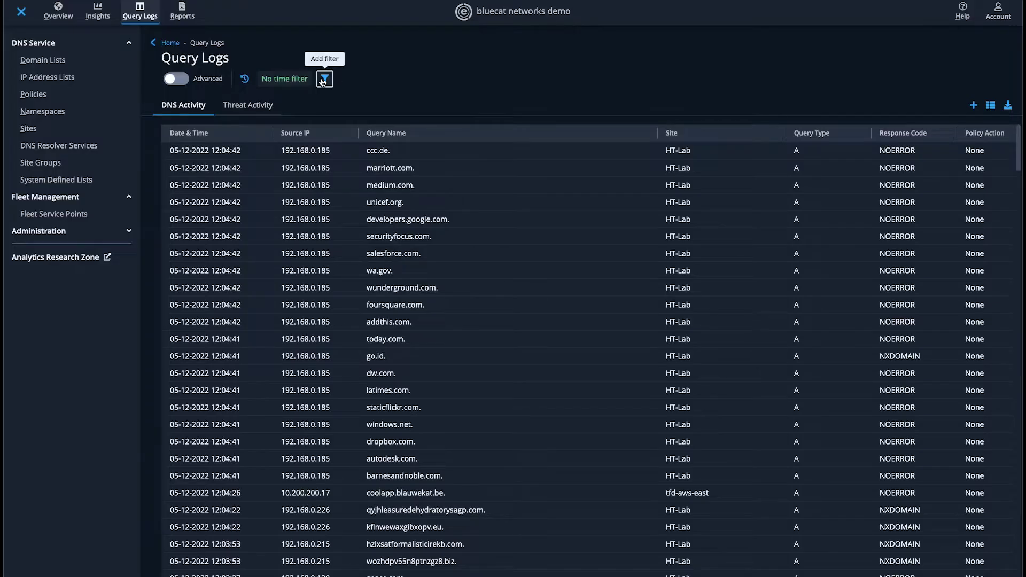
Step: Filter the query logs to site tfd-aws-east
left_click(324, 79)
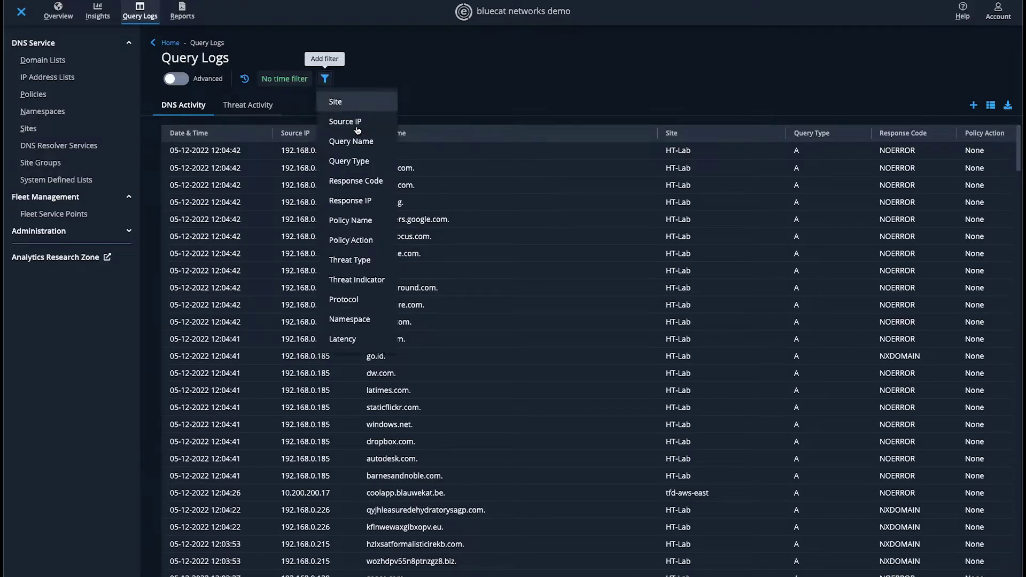
left_click(339, 103)
type("aws")
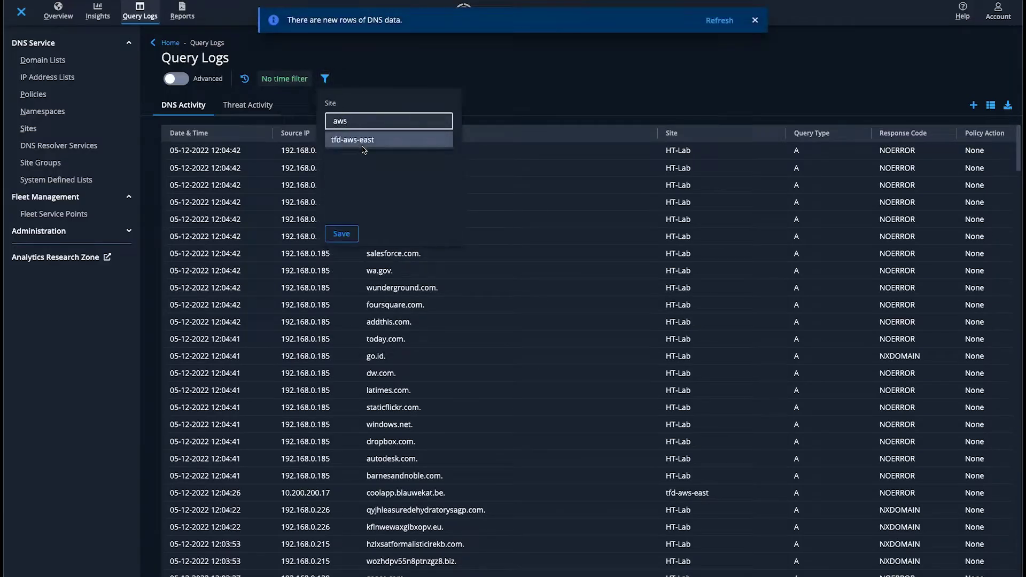
left_click(347, 140)
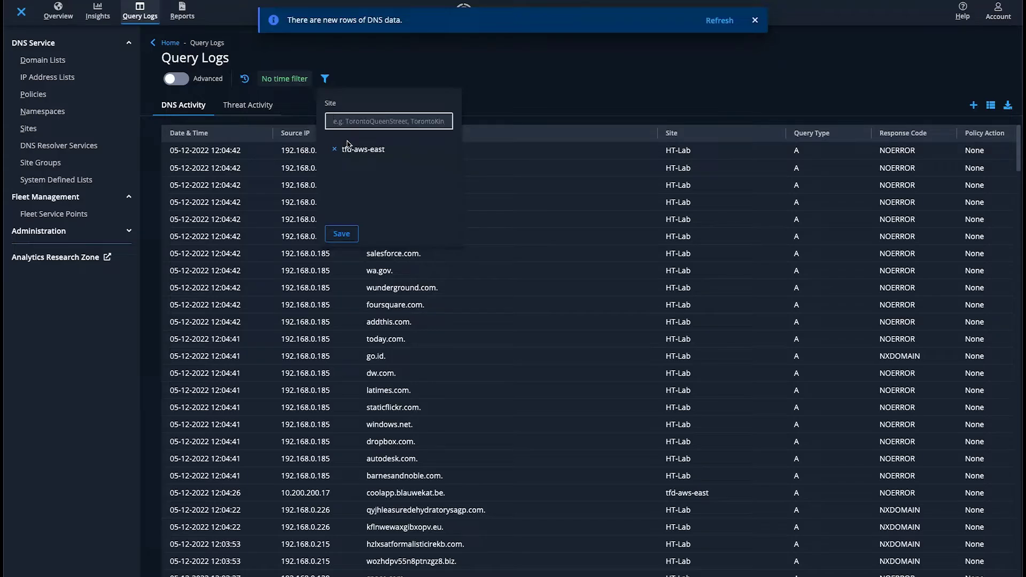
left_click(340, 239)
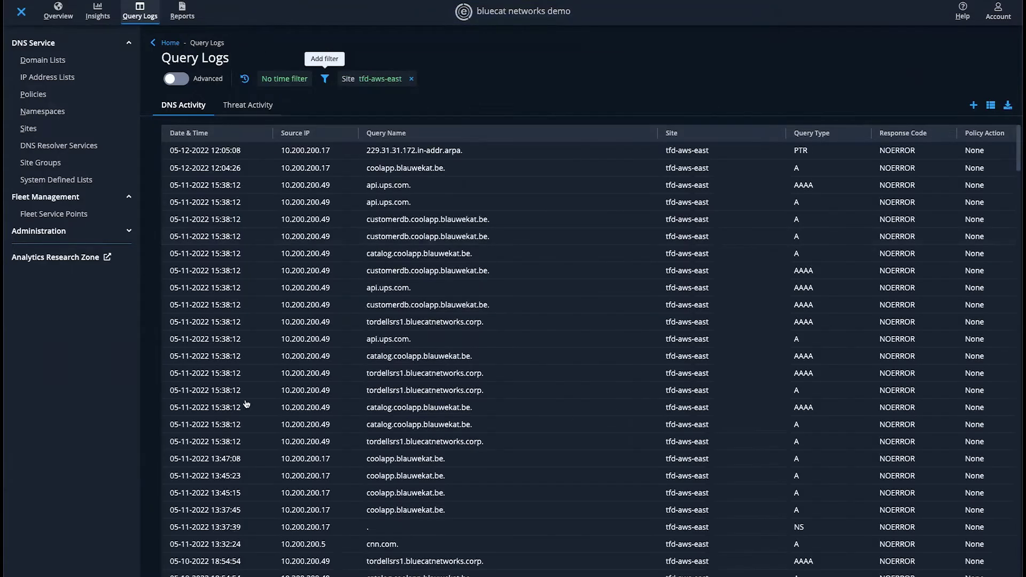
Step: Expand the response details of the 229.31.31.172.in-addr.arpa PTR query
left_click(375, 168)
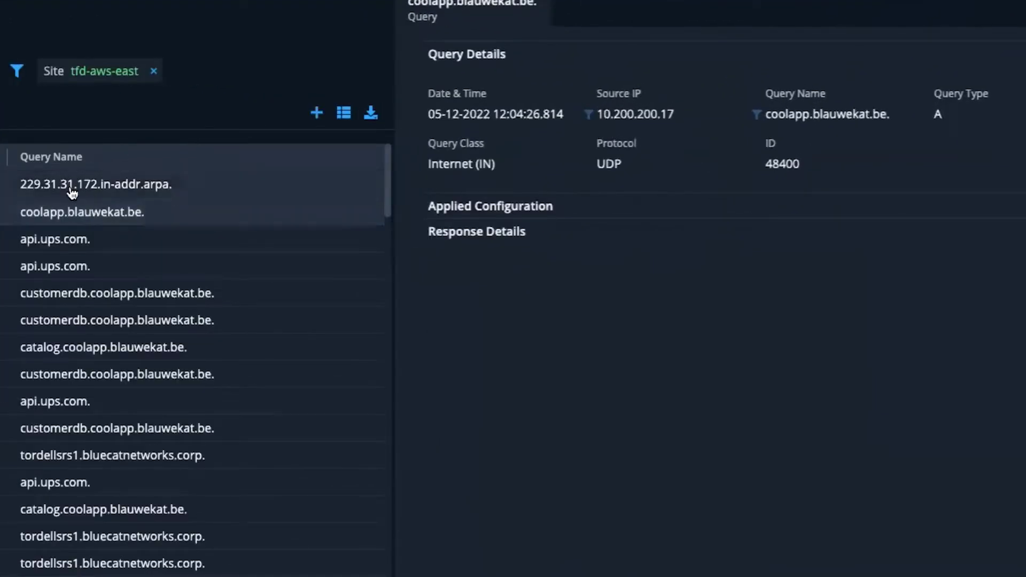
left_click(361, 155)
left_click(478, 253)
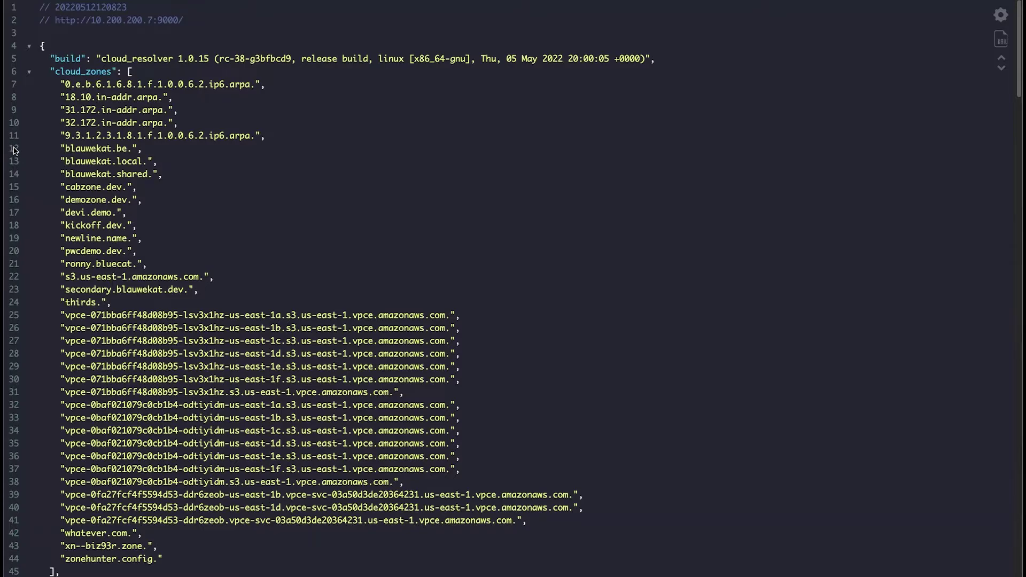
left_click_drag(53, 148, 324, 300)
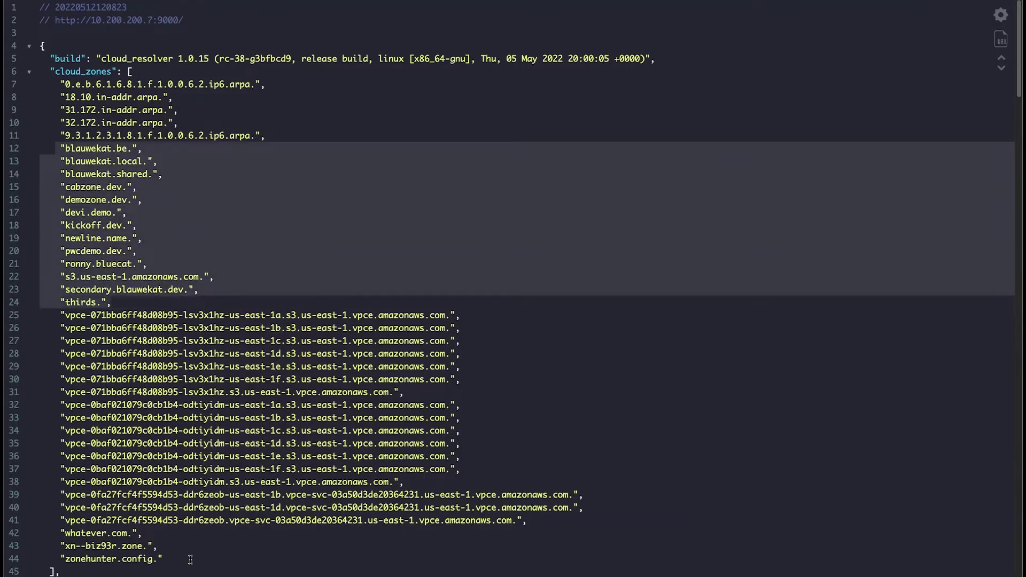
left_click_drag(190, 559, 47, 532)
left_click_drag(563, 517, 8, 315)
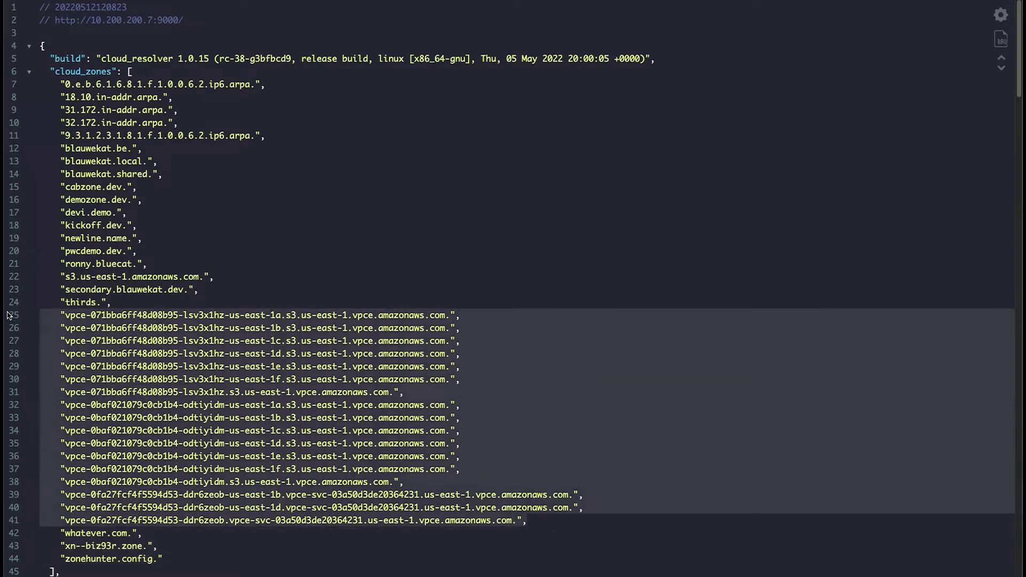
left_click(195, 152)
left_click_drag(271, 135, 15, 88)
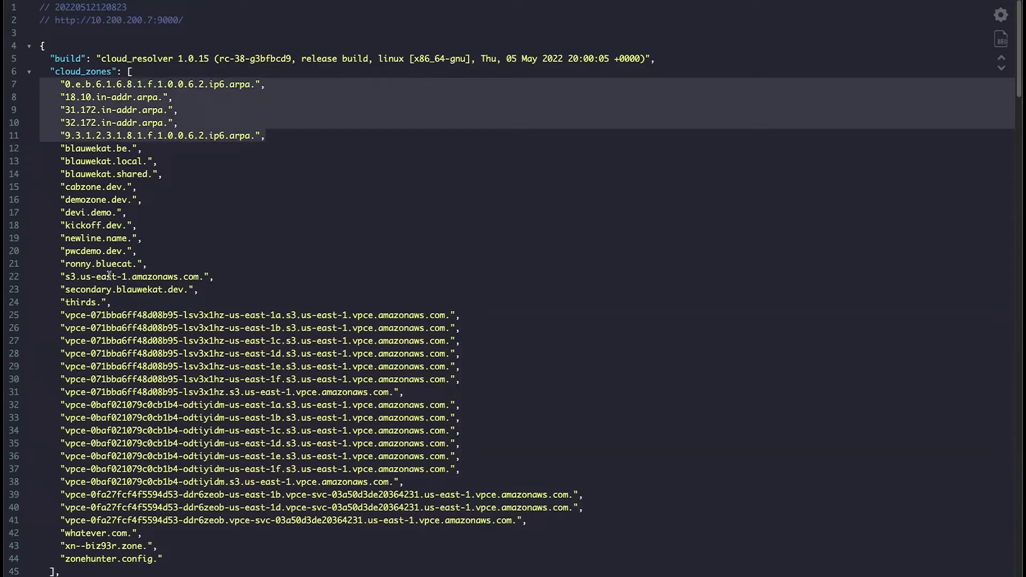
scroll(110, 374, "down", 6)
scroll(115, 295, "down", 5)
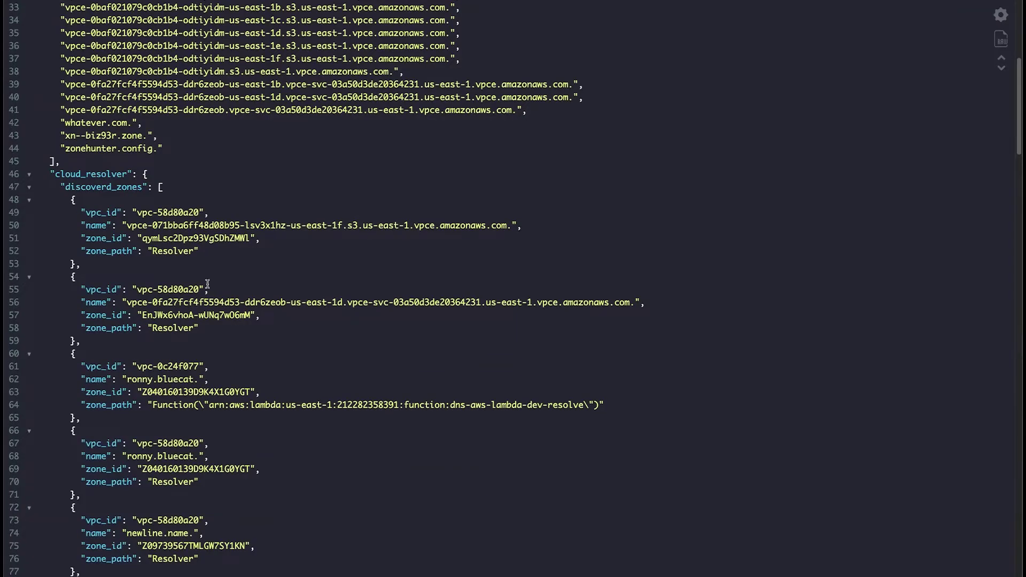
left_click_drag(213, 249, 43, 207)
left_click(248, 264)
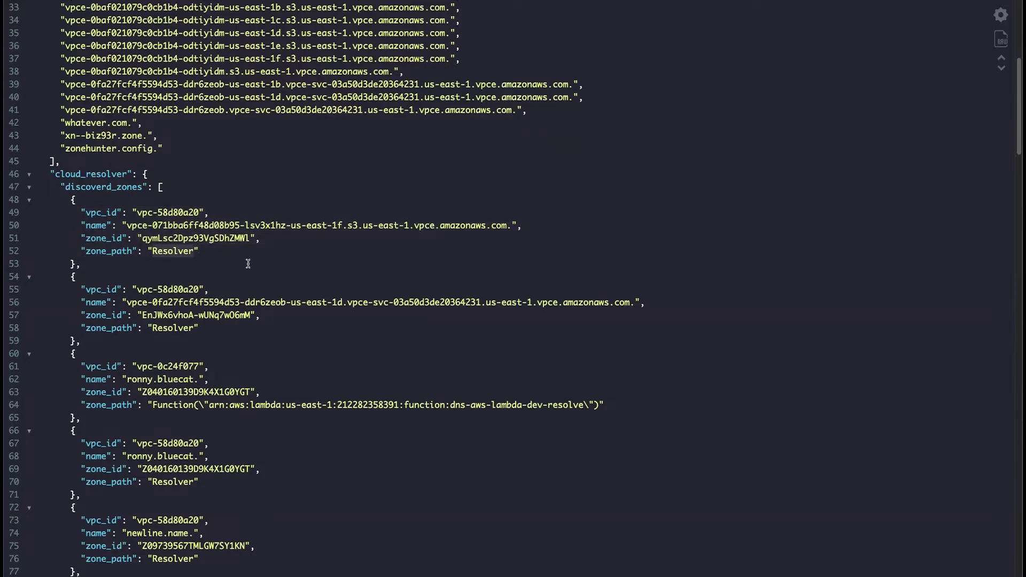
scroll(246, 261, "down", 6)
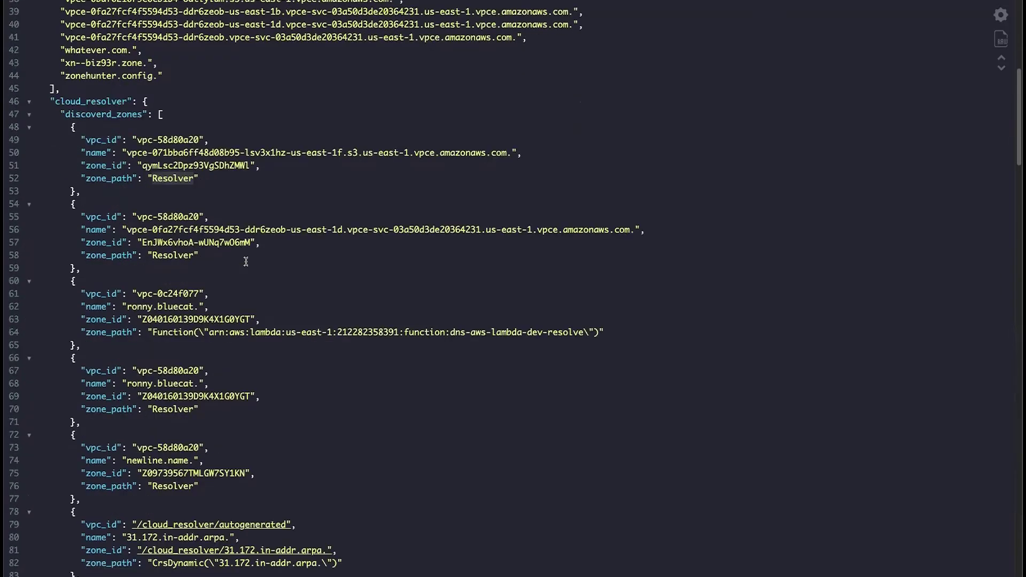
left_click_drag(345, 421, 31, 383)
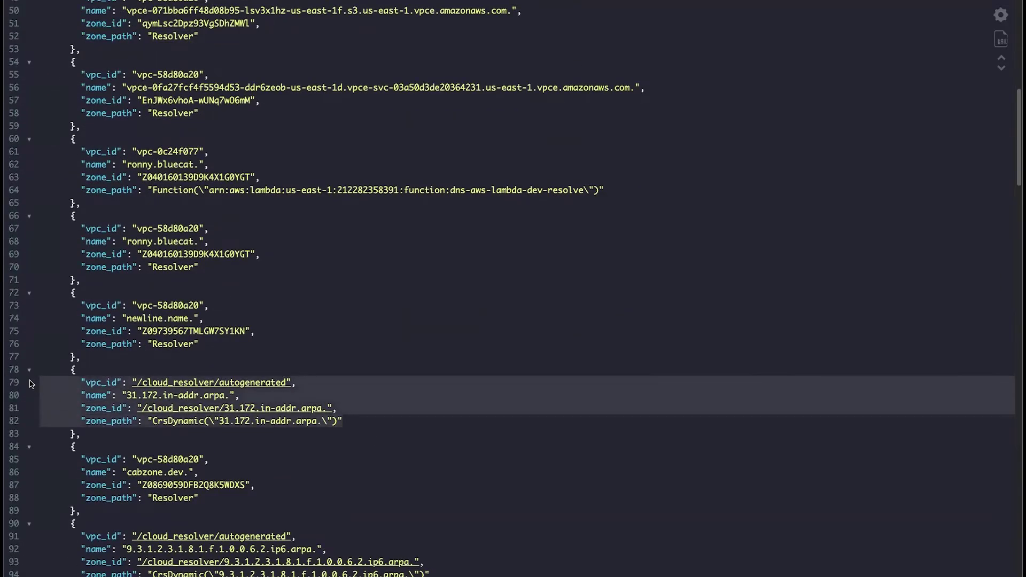
left_click(174, 423)
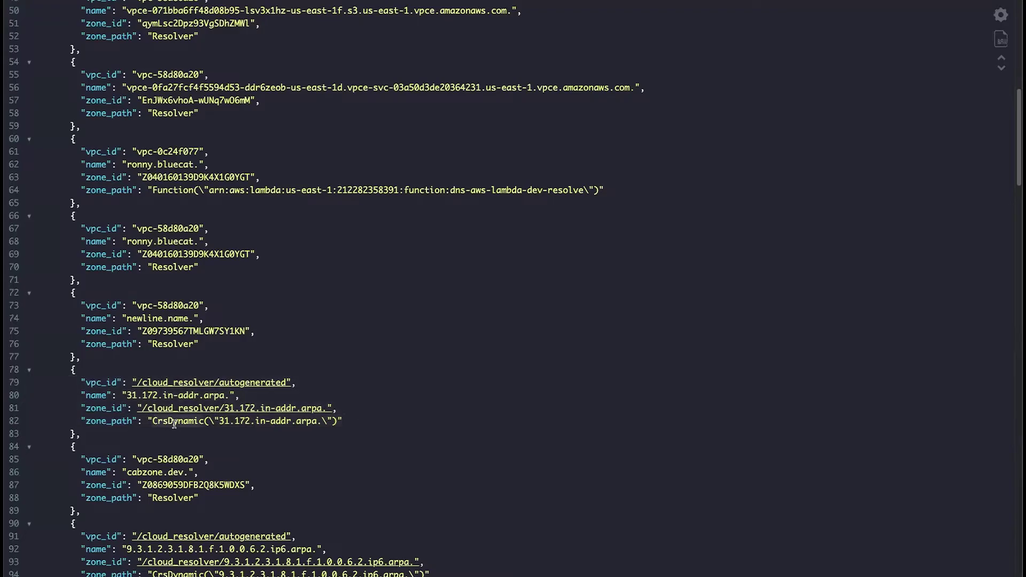
scroll(217, 466, "down", 8)
scroll(218, 466, "down", 7)
scroll(185, 323, "up", 1)
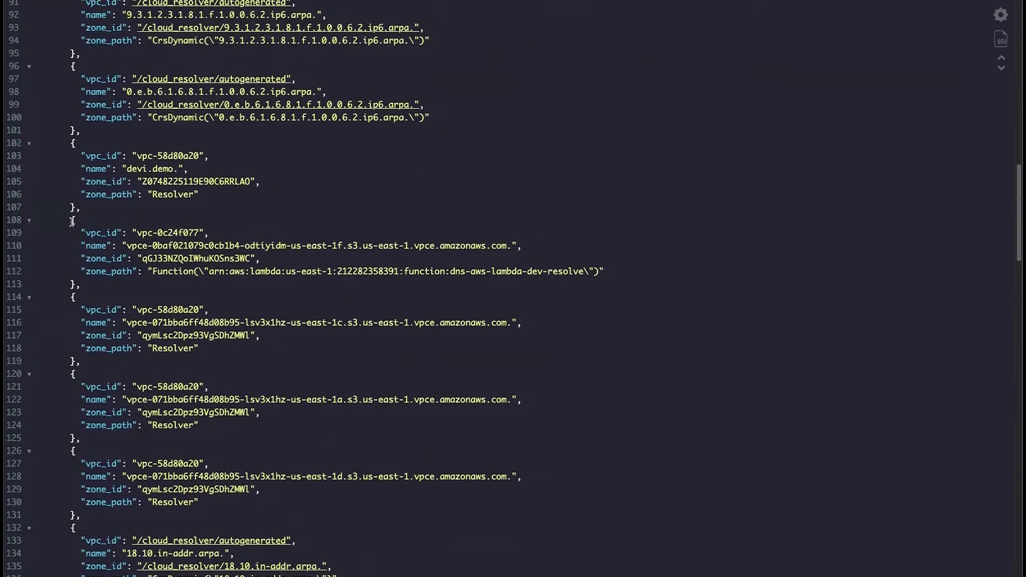
left_click_drag(84, 223, 336, 257)
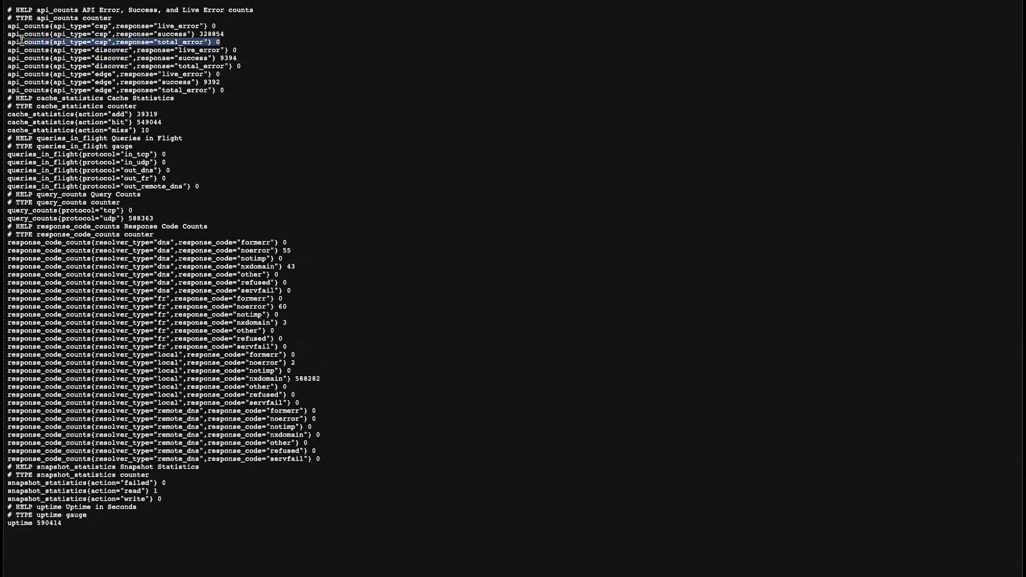
Step: Highlight the csp, discover total_error and edge API counts, plus the cache add/hit/miss statistics
double_click(101, 41)
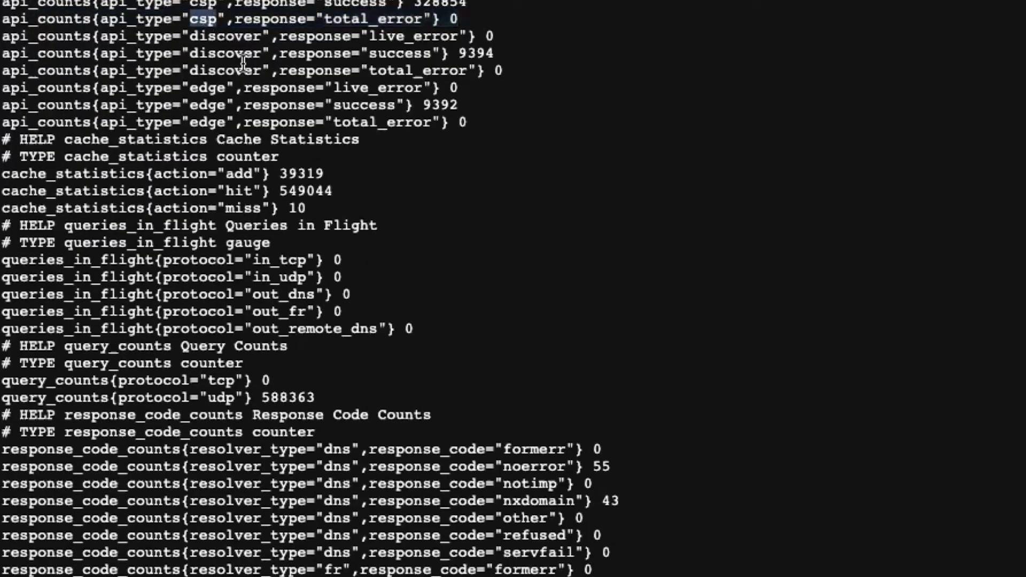
triple_click(243, 68)
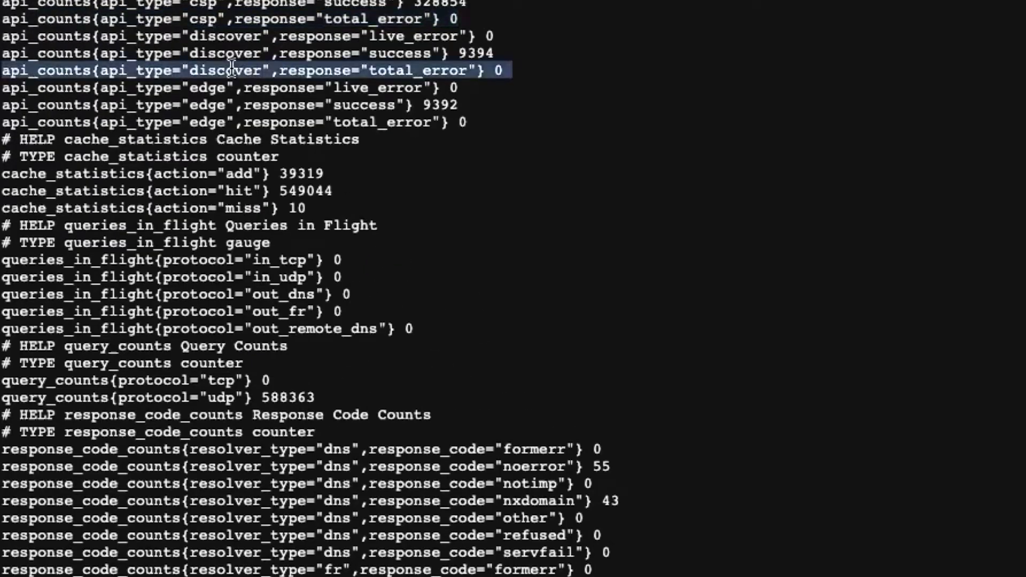
double_click(218, 122)
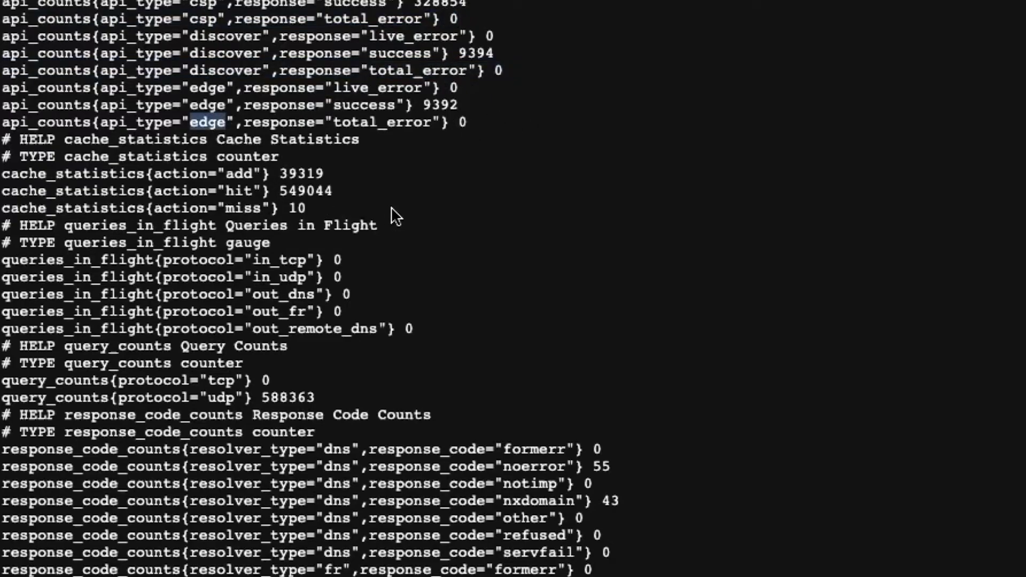
left_click_drag(331, 210, 1, 172)
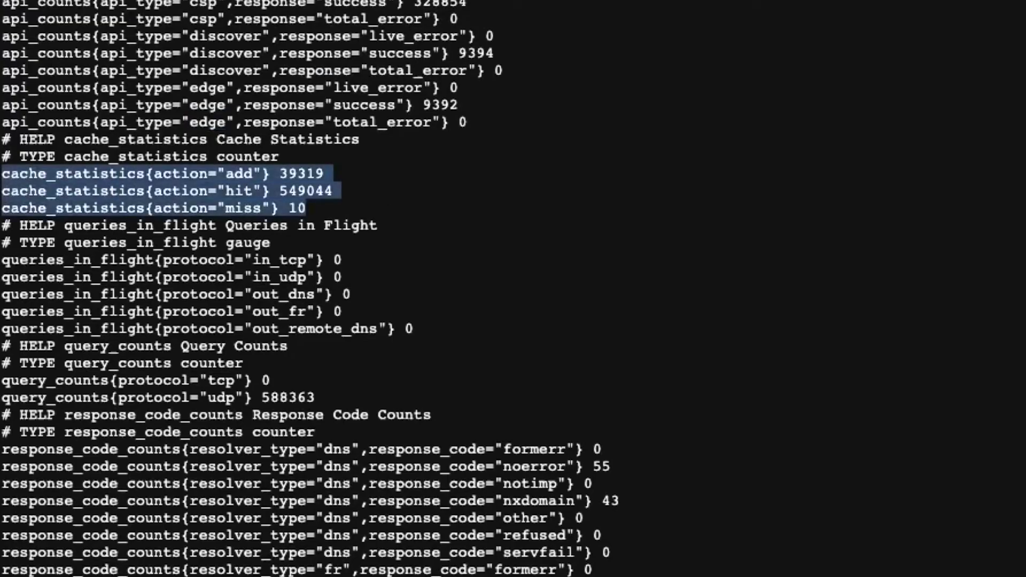